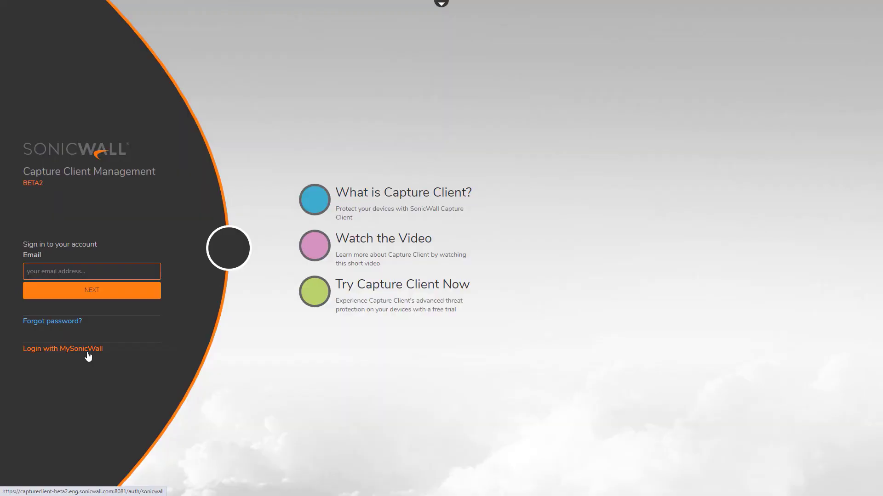
Step: Sign in with the MySonicWall account to load the dashboard listing five tenants
left_click(89, 357)
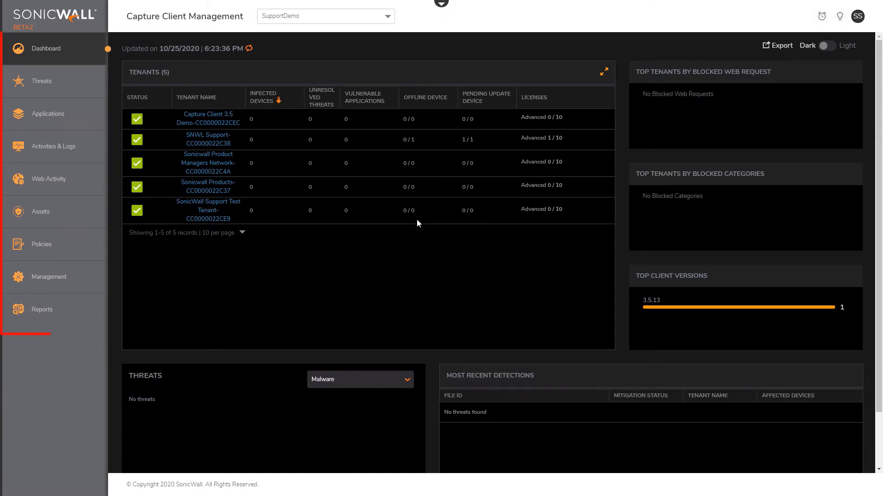
Step: Expand SupportDemo in the scope list, then enlarge the Tenants panel to full width
left_click(346, 27)
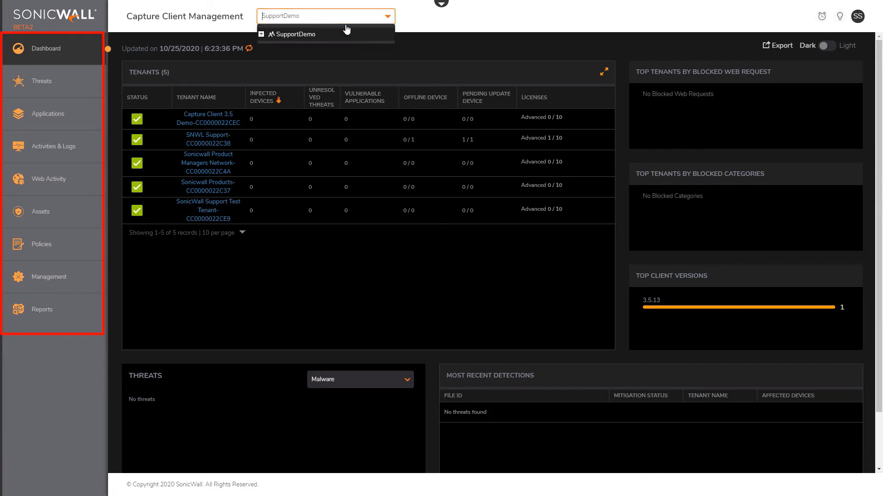
left_click(261, 34)
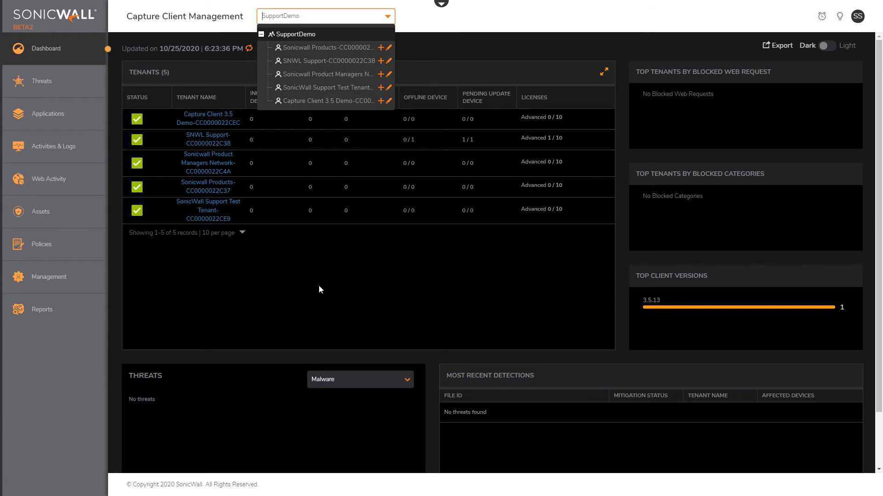
left_click(604, 72)
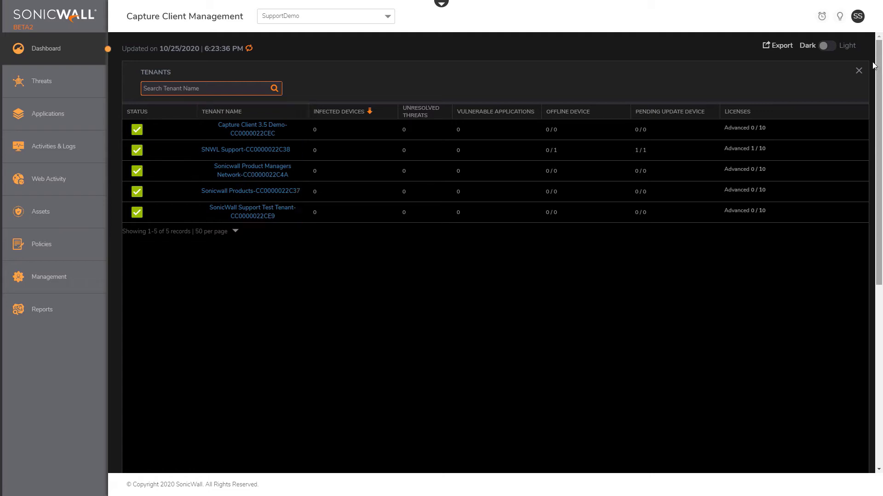
Step: Close the enlarged Tenants panel and review the dashboard, keeping Malware as the threat category
left_click(859, 72)
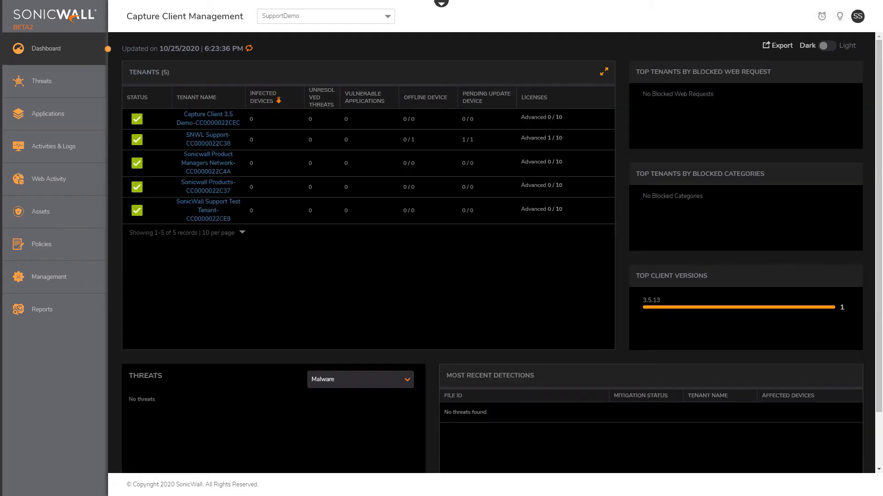
scroll(502, 228, "down", 1)
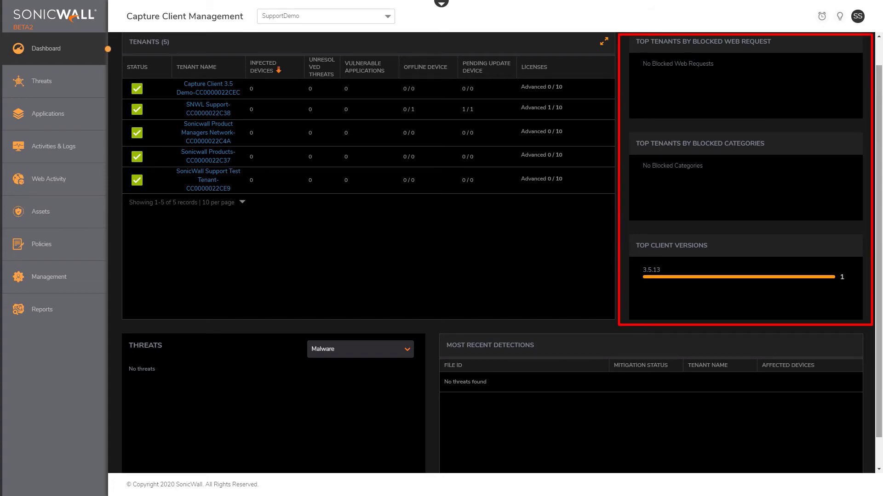
scroll(869, 94, "down", 1)
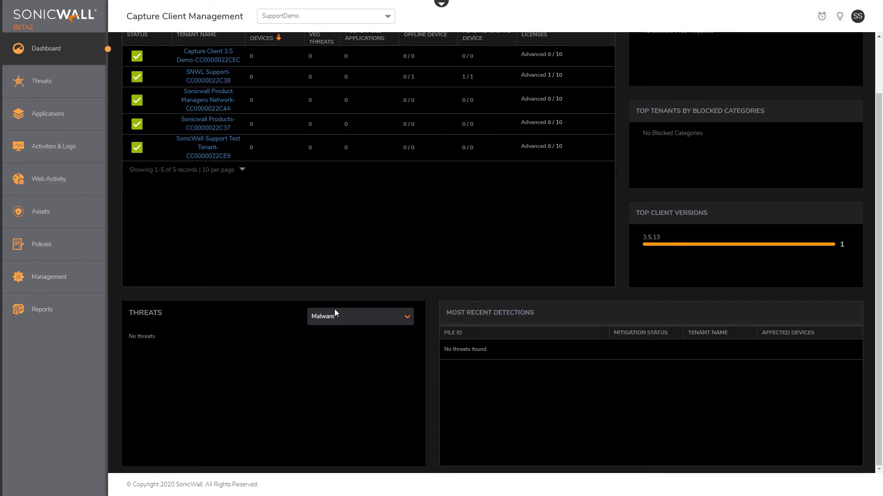
left_click(358, 326)
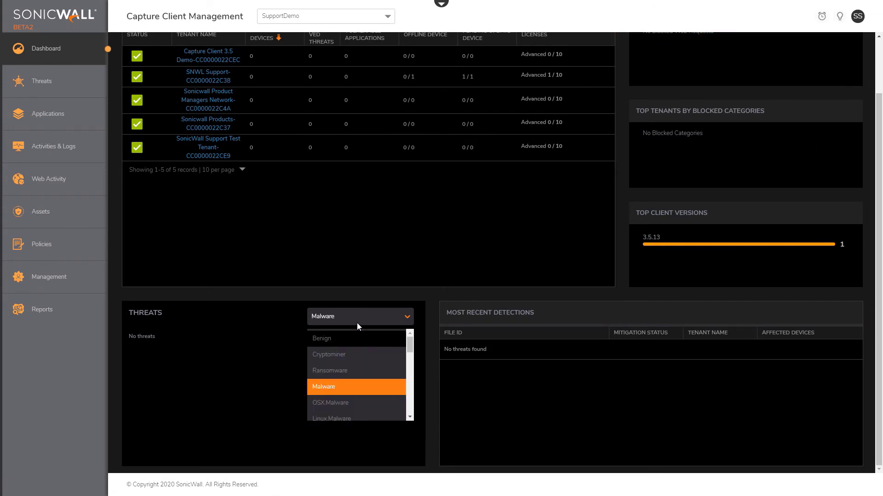
left_click(356, 323)
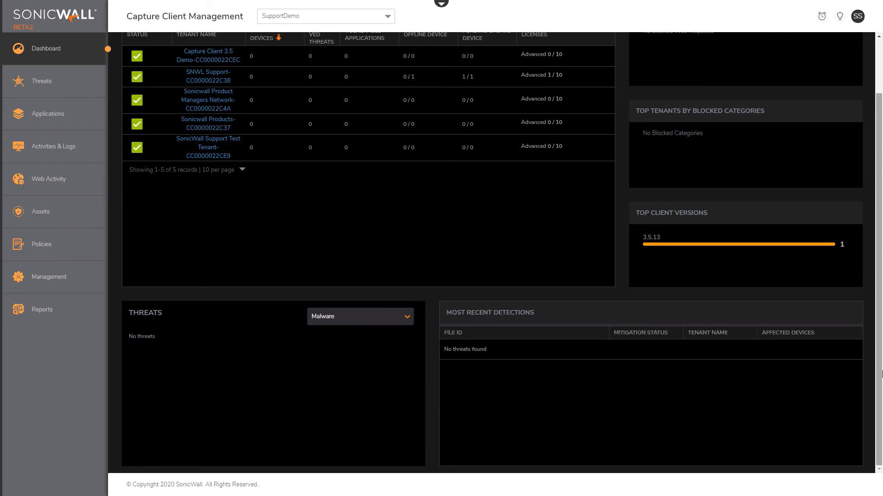
scroll(882, 374, "up", 2)
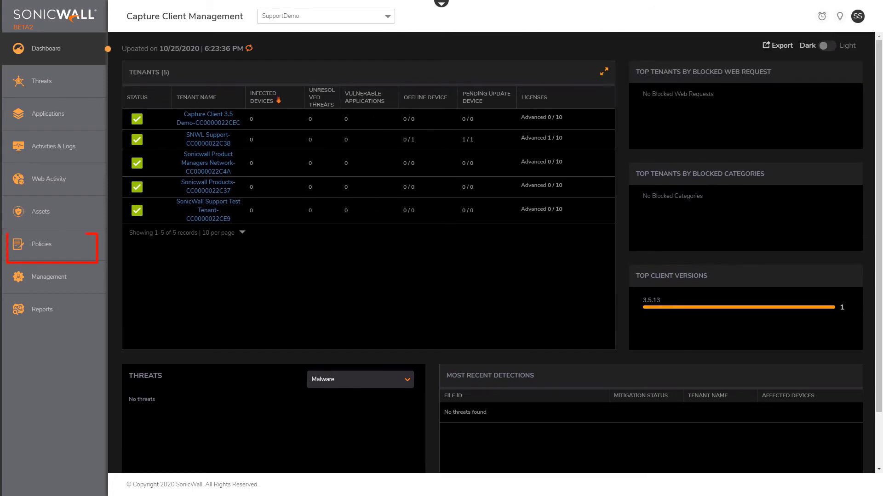
Step: Browse the Client, Threat Protection, Web Content Filtering, Blacklist, Exclusions and Device Control policies
left_click(69, 280)
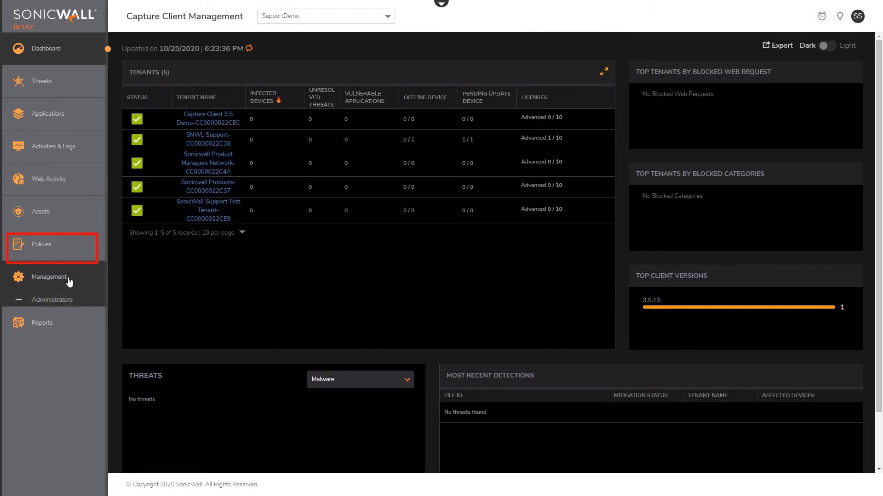
left_click(51, 249)
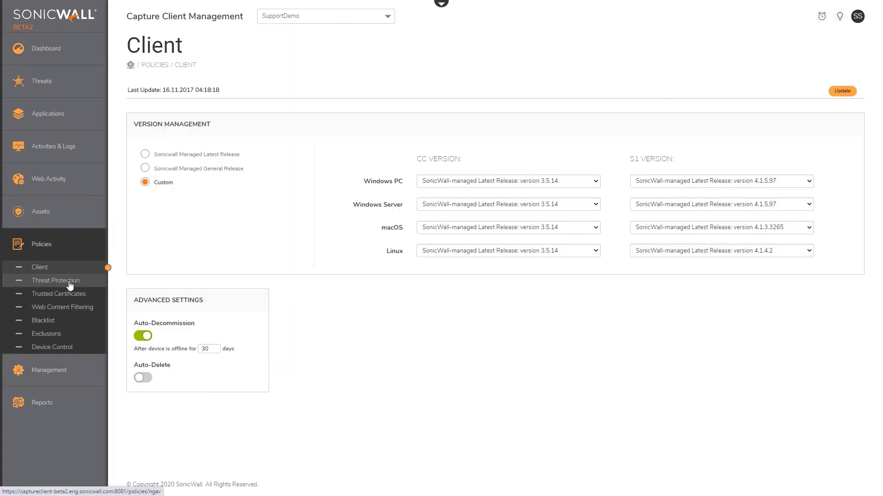
left_click(70, 285)
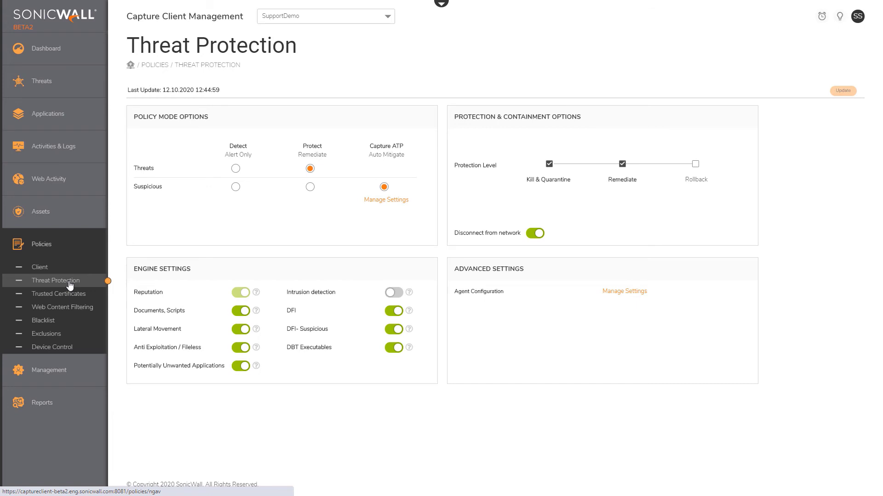
left_click(39, 316)
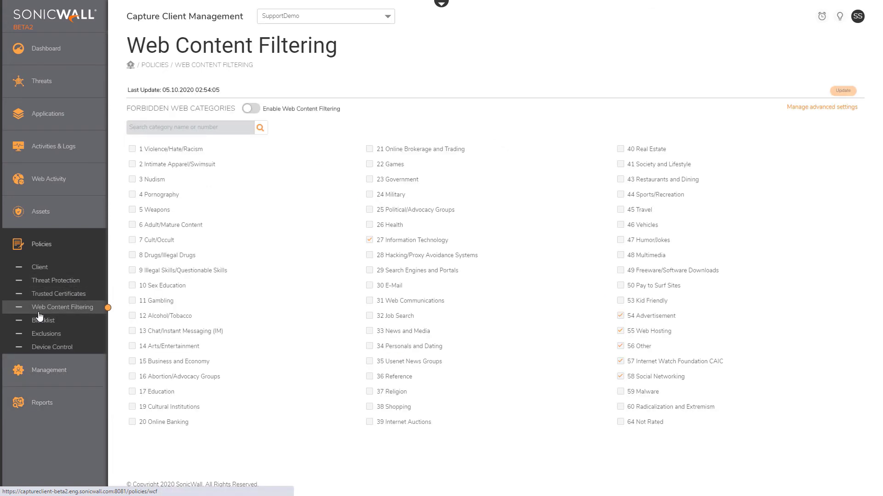
left_click(41, 321)
left_click(44, 334)
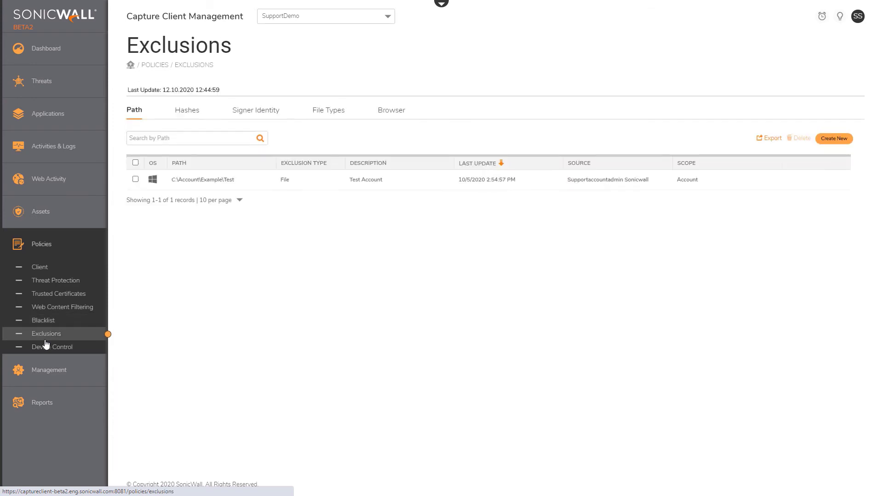
left_click(48, 348)
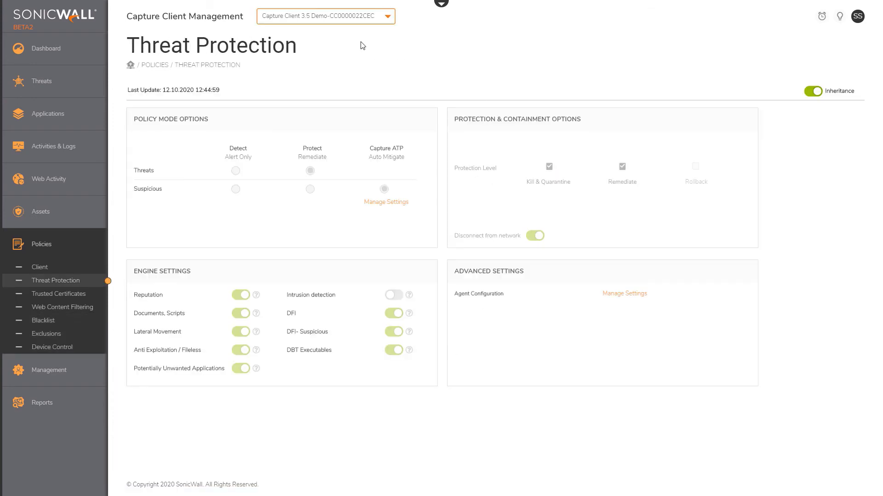
Step: Set Suspicious detections to Protect at SupportDemo scope, then view the Capture Client 3.5 Demo tenant
left_click(345, 24)
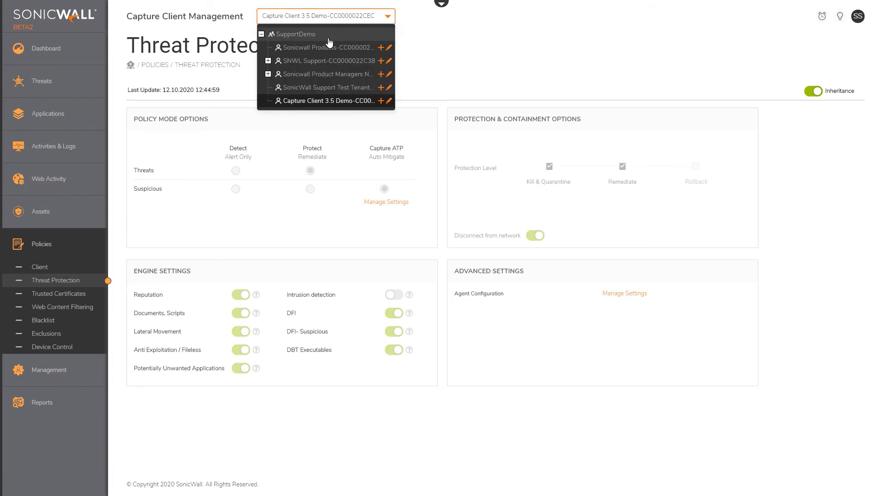
left_click(329, 39)
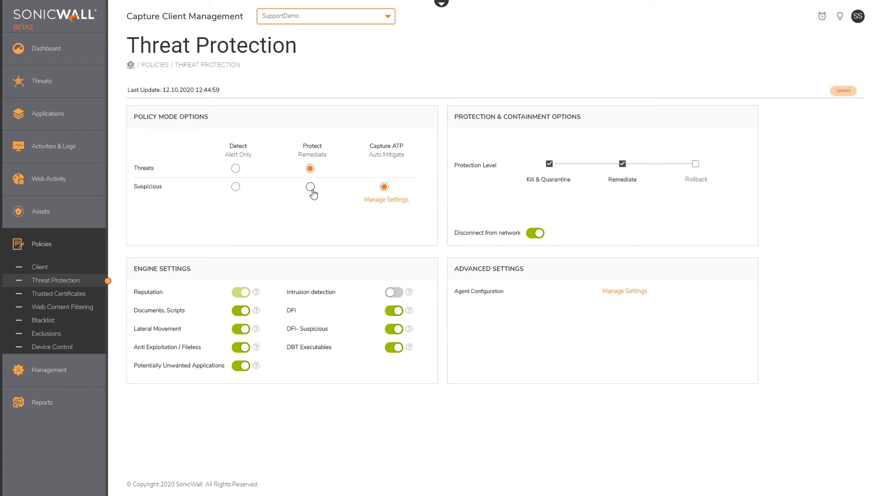
left_click(310, 188)
left_click(299, 21)
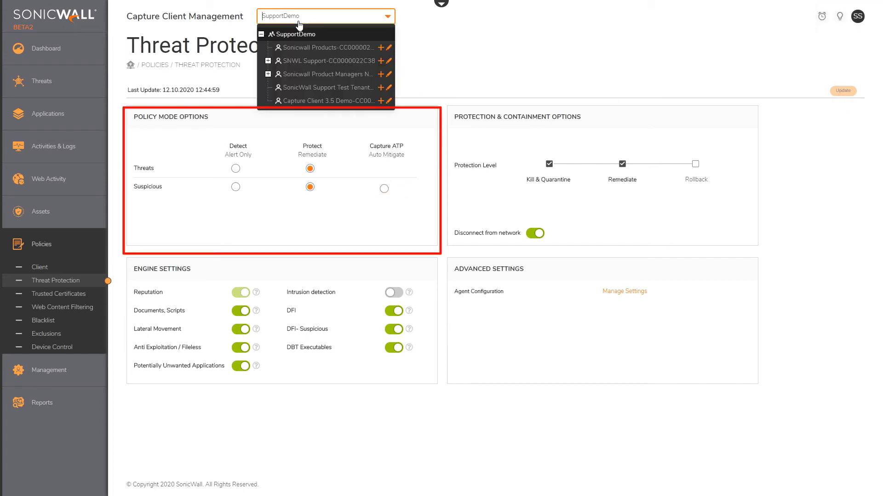
left_click(328, 102)
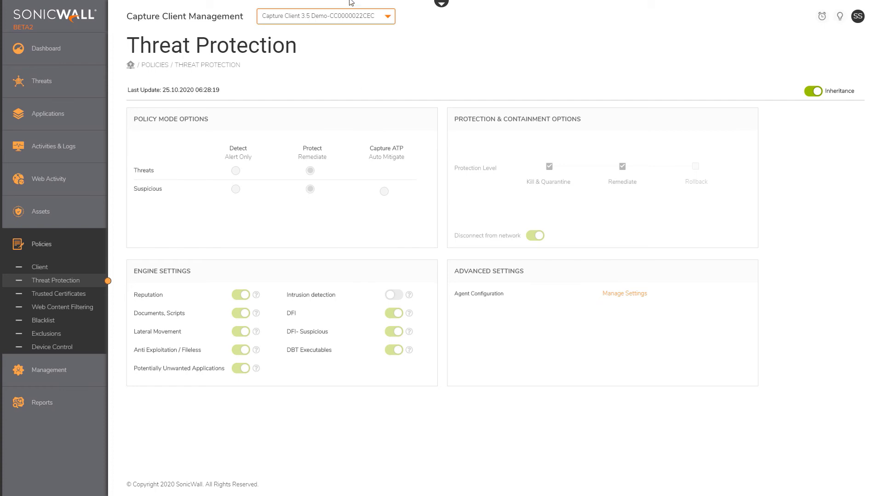
Step: Switch the scope back to the SupportDemo account
left_click(338, 18)
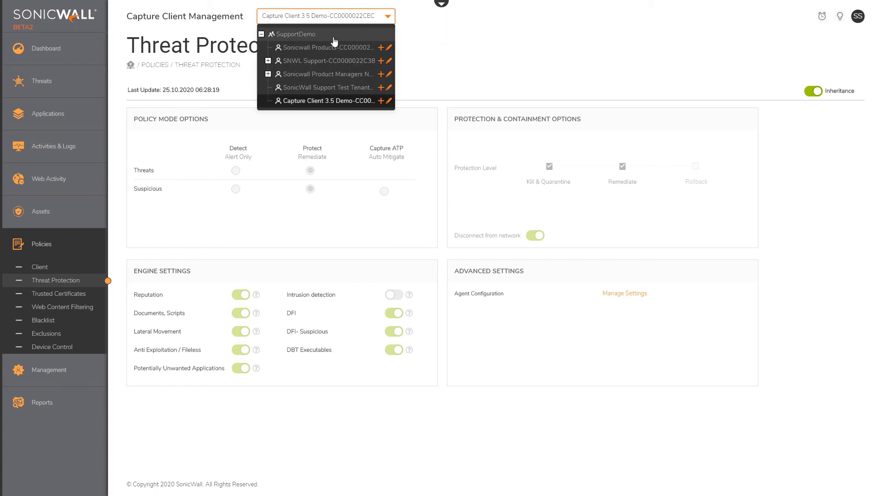
left_click(333, 36)
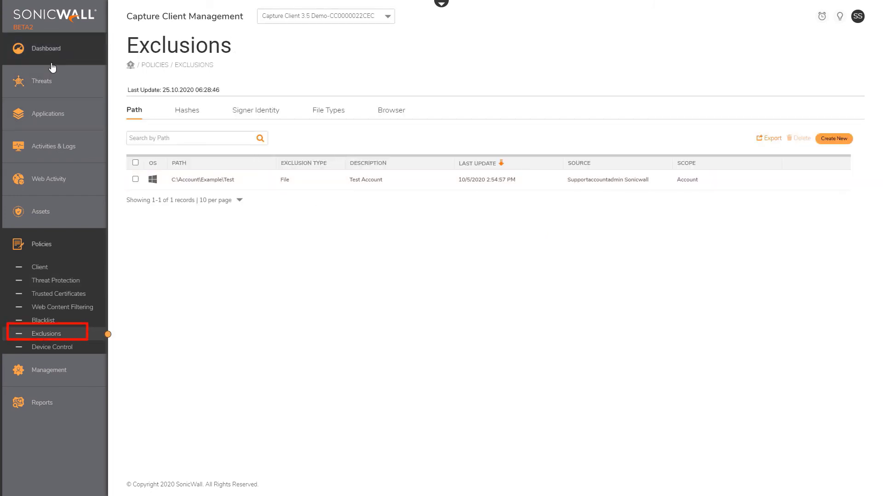
Step: At SupportDemo scope, add an Interoperability path exclusion for C:\Windows\MyappData described 'Ignore'
left_click(296, 16)
left_click(302, 35)
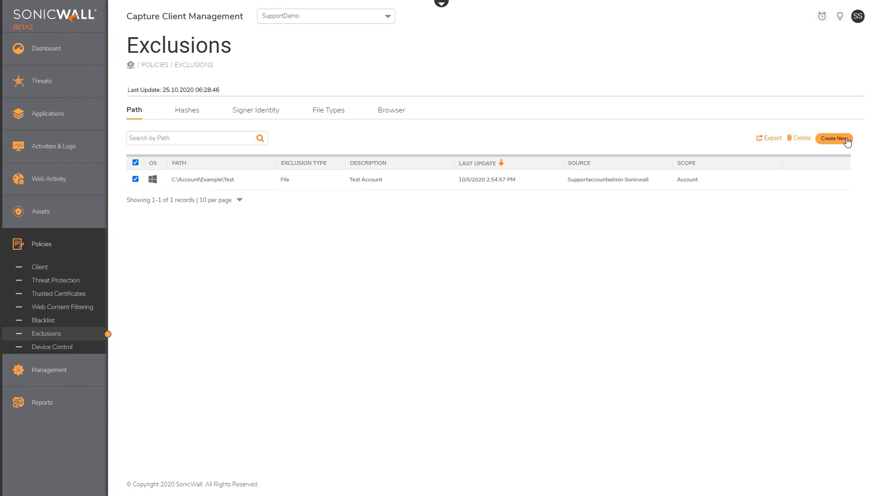
left_click(822, 138)
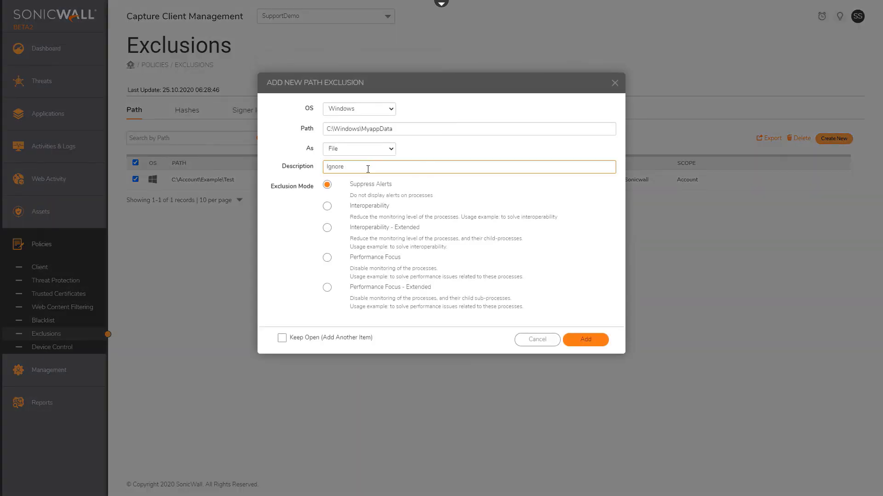
left_click(327, 206)
left_click(586, 340)
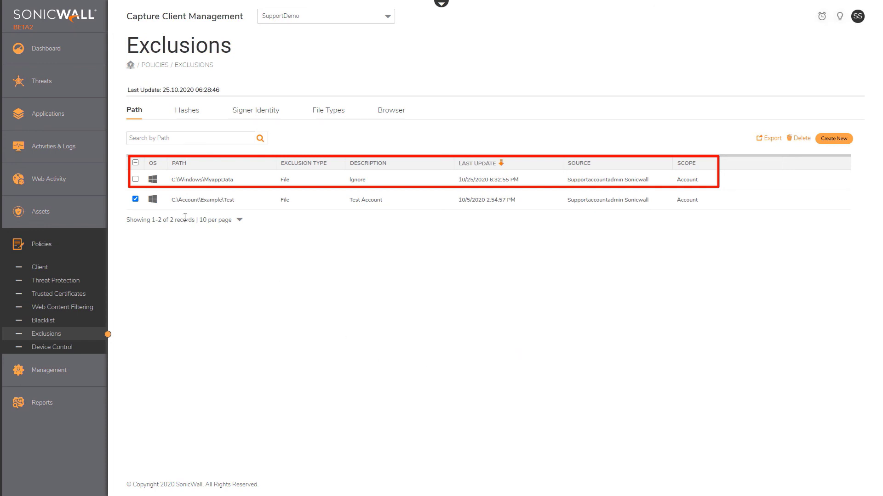
Step: Tick the C:\Windows\MyappData row and switch scope to the Capture Client 3.5 Demo-CC0000022CEC tenant
left_click(135, 179)
left_click(319, 19)
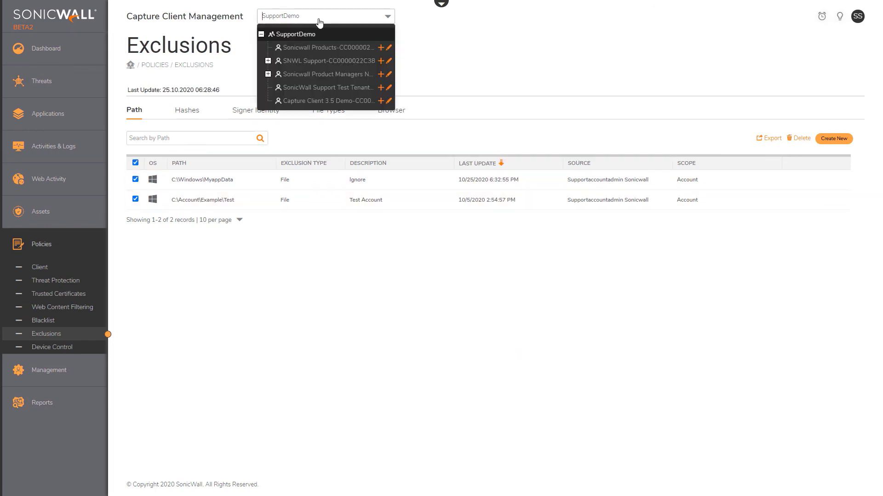
left_click(314, 101)
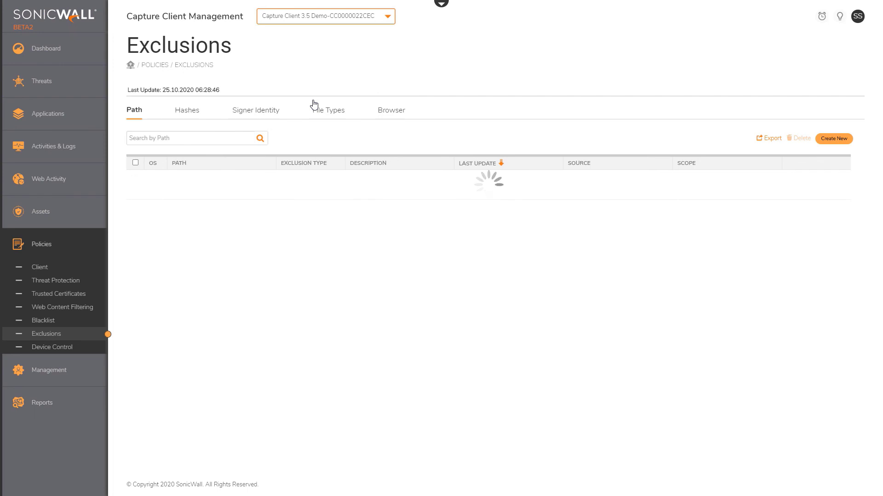